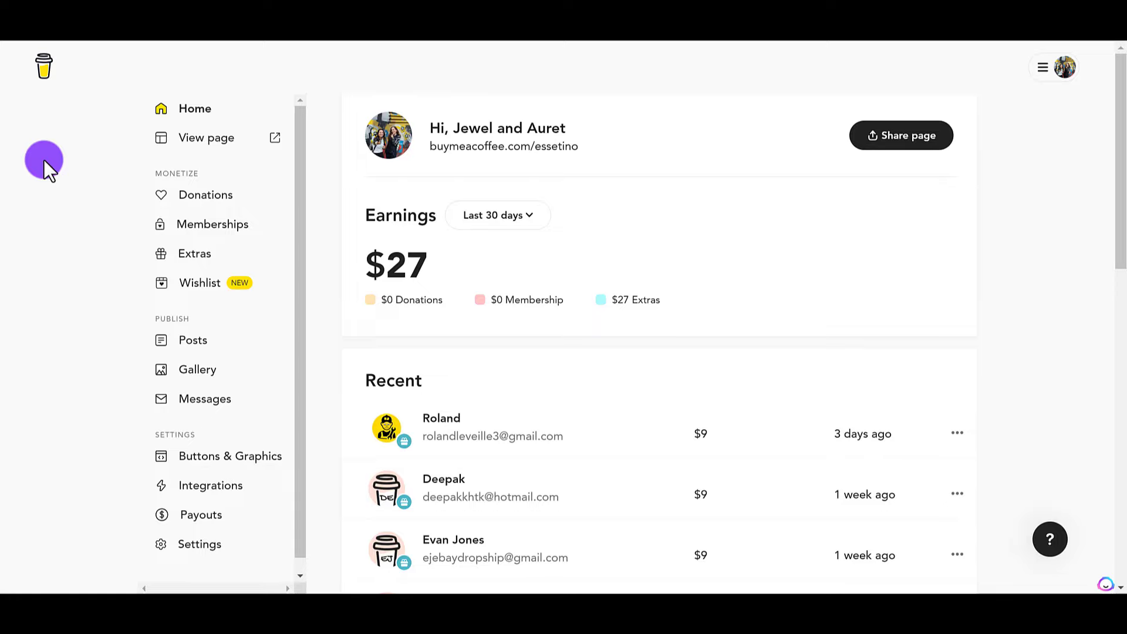
Go to Extras and show the My extras list with the $9 PDF guide.
left_click(195, 257)
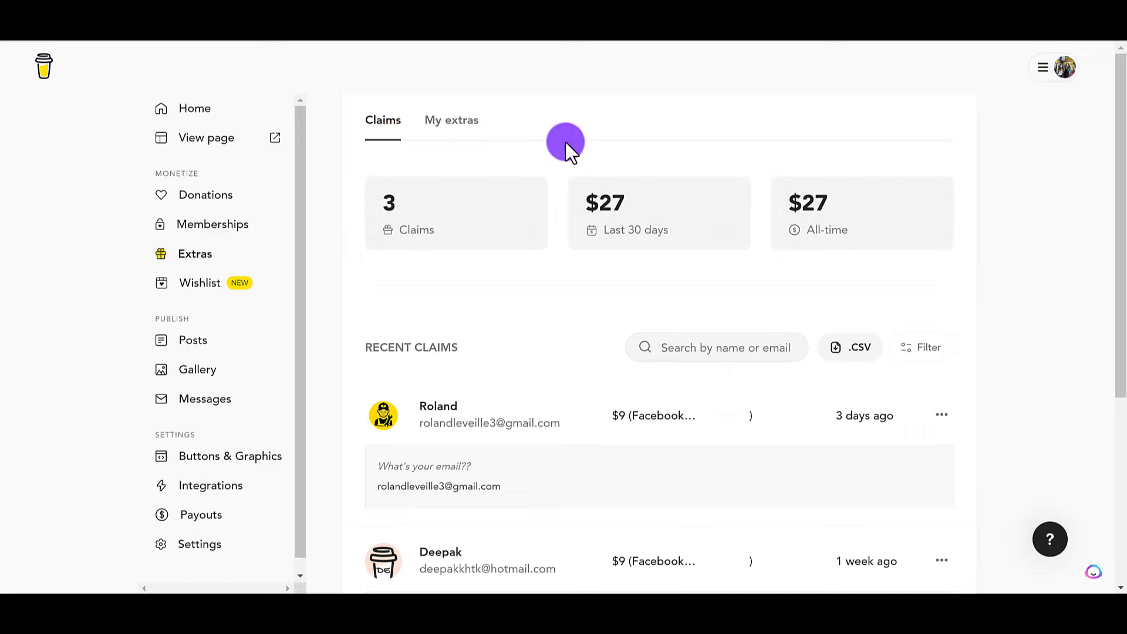
left_click(444, 128)
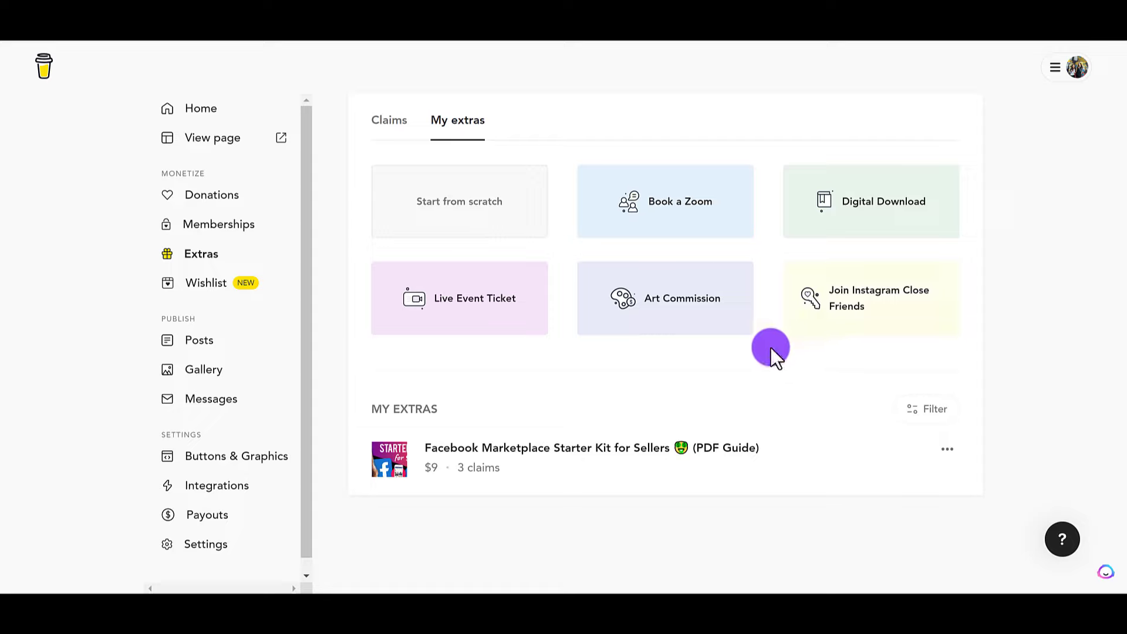
Start a new extra from the Digital Download template card.
left_click(829, 216)
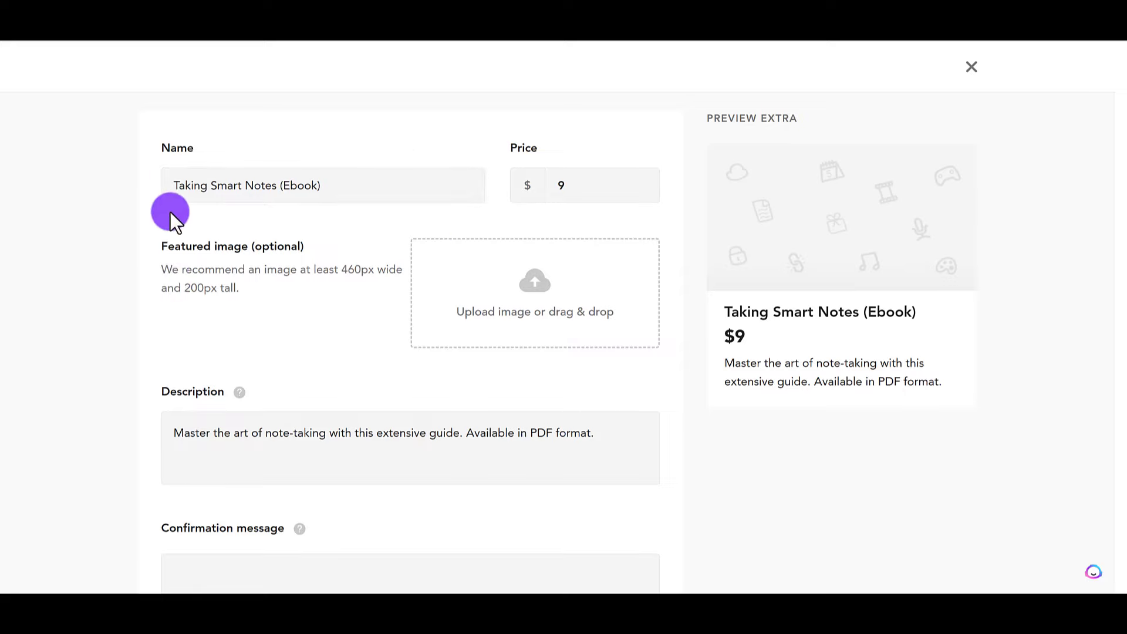
Rename the extra to 'Facebook Marketplace Starter Kit for Sellers (PDF Guide)'.
left_click(327, 189)
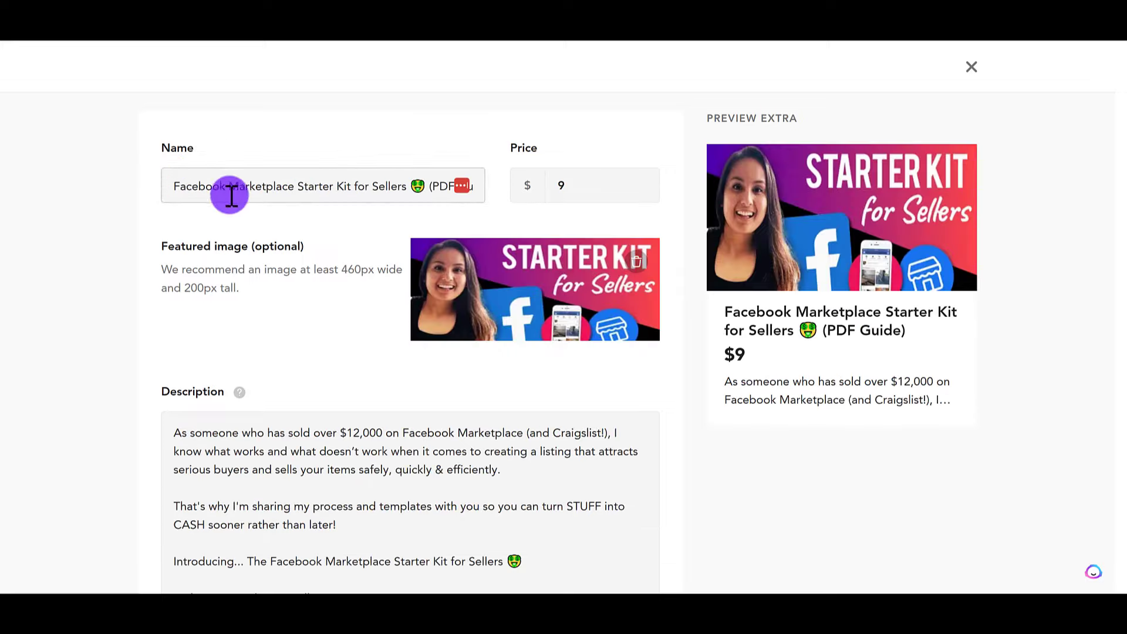
left_click_drag(365, 186, 370, 221)
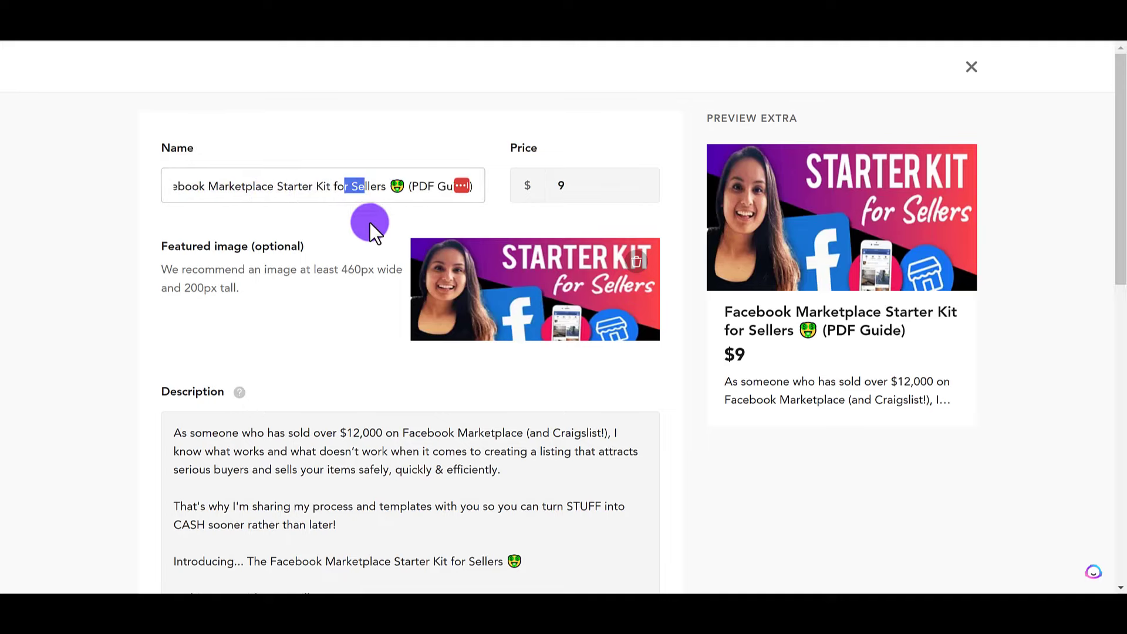
left_click(863, 403)
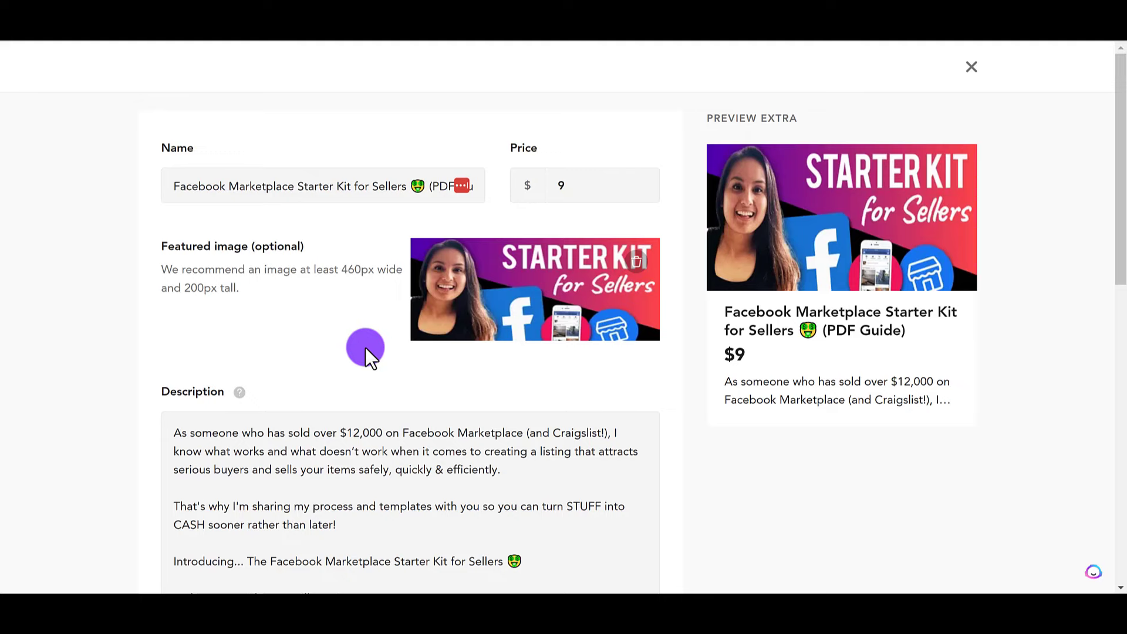
left_click(594, 594)
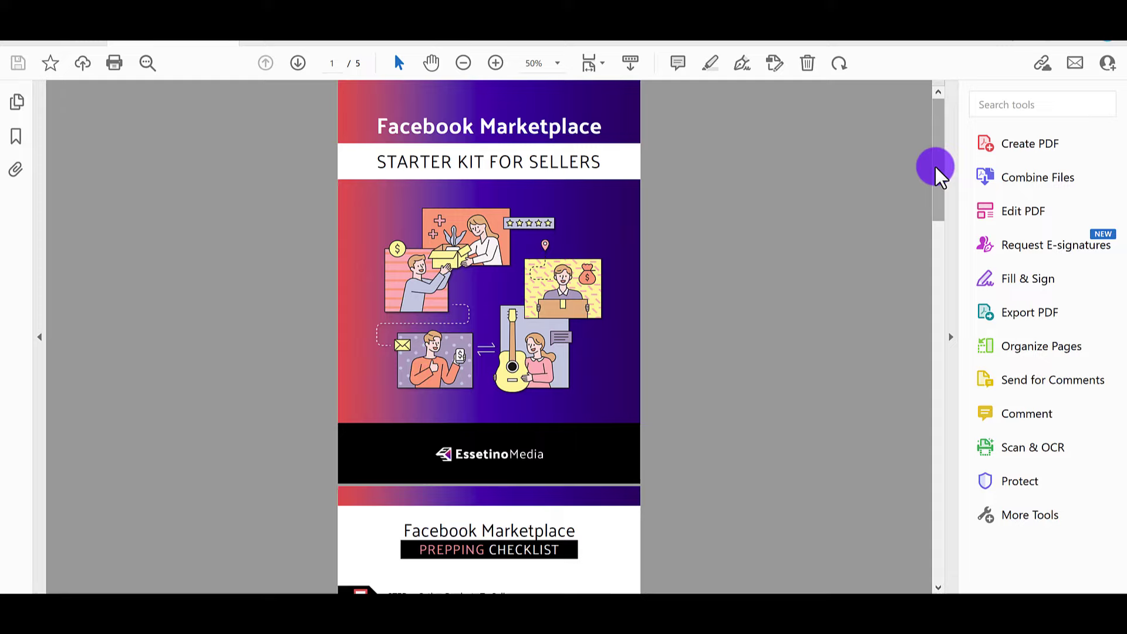
left_click_drag(938, 171, 938, 170)
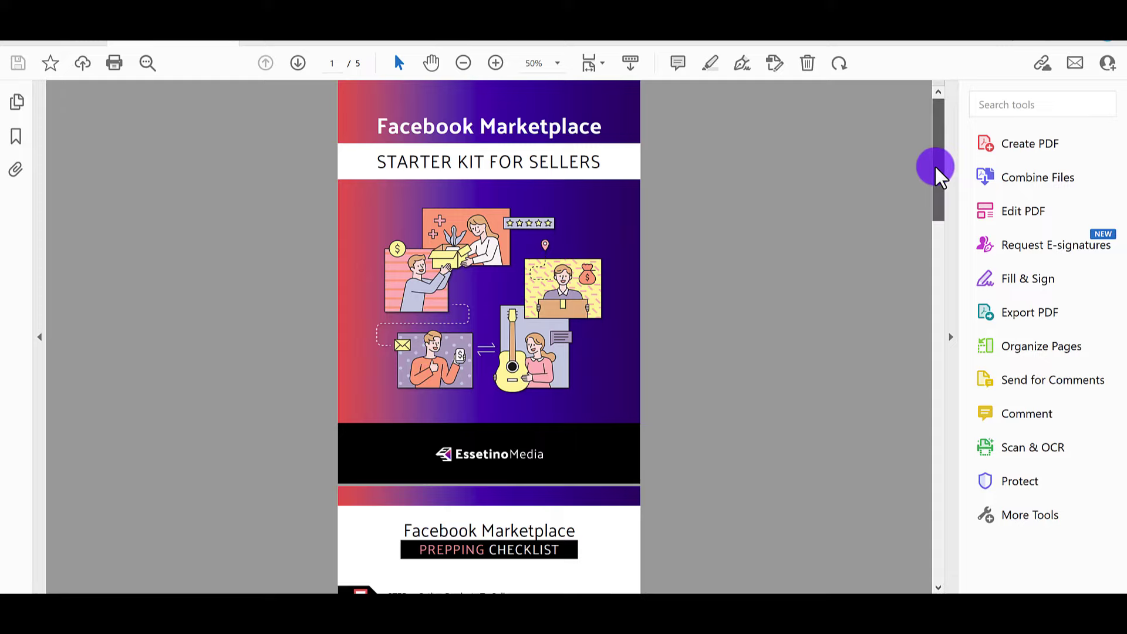
left_click_drag(938, 170, 908, 144)
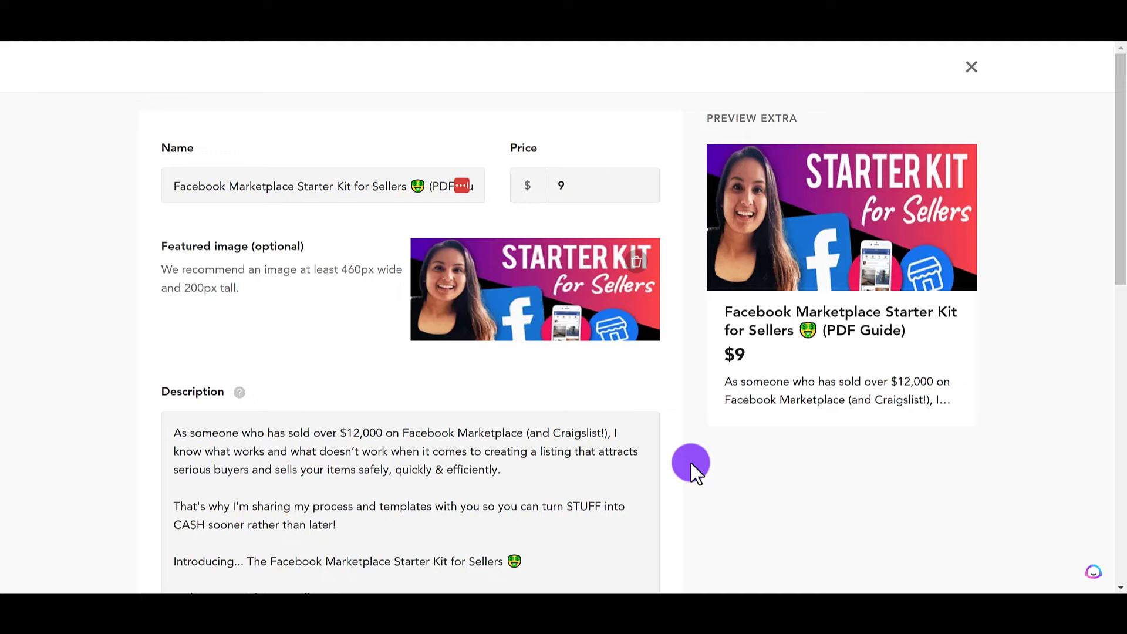
scroll(781, 482, "down", 2)
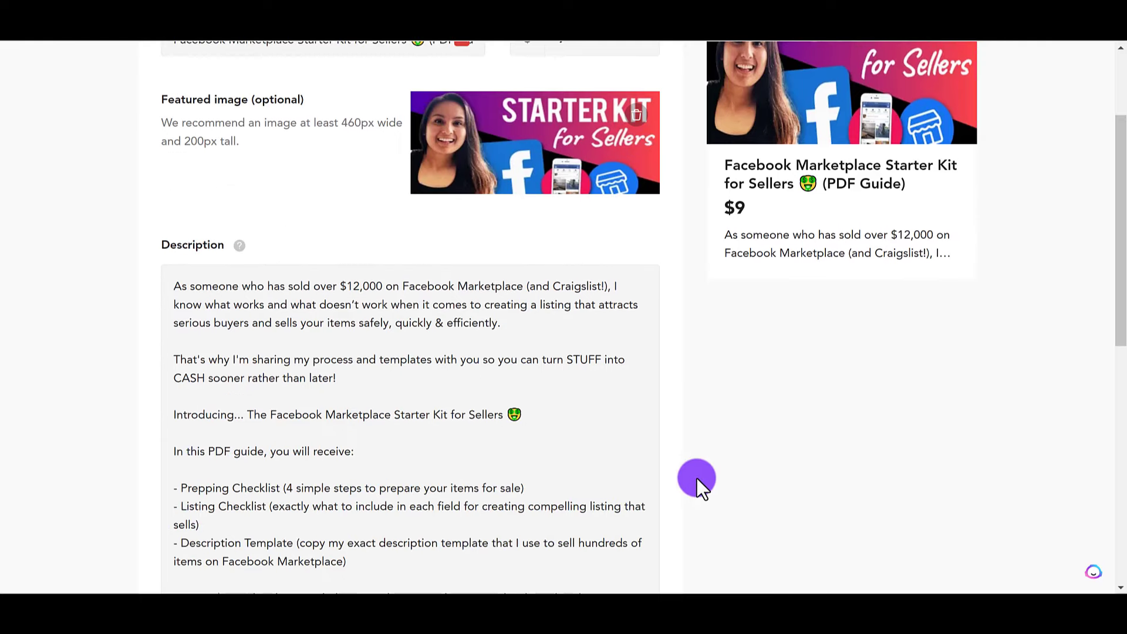
scroll(704, 475, "down", 1)
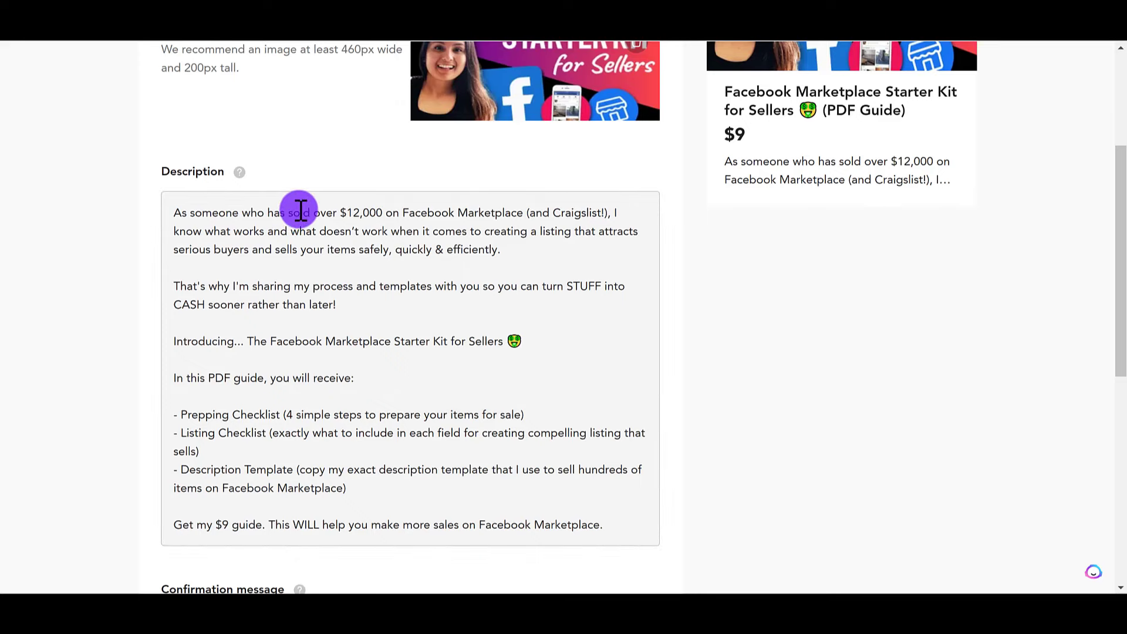
double_click(361, 212)
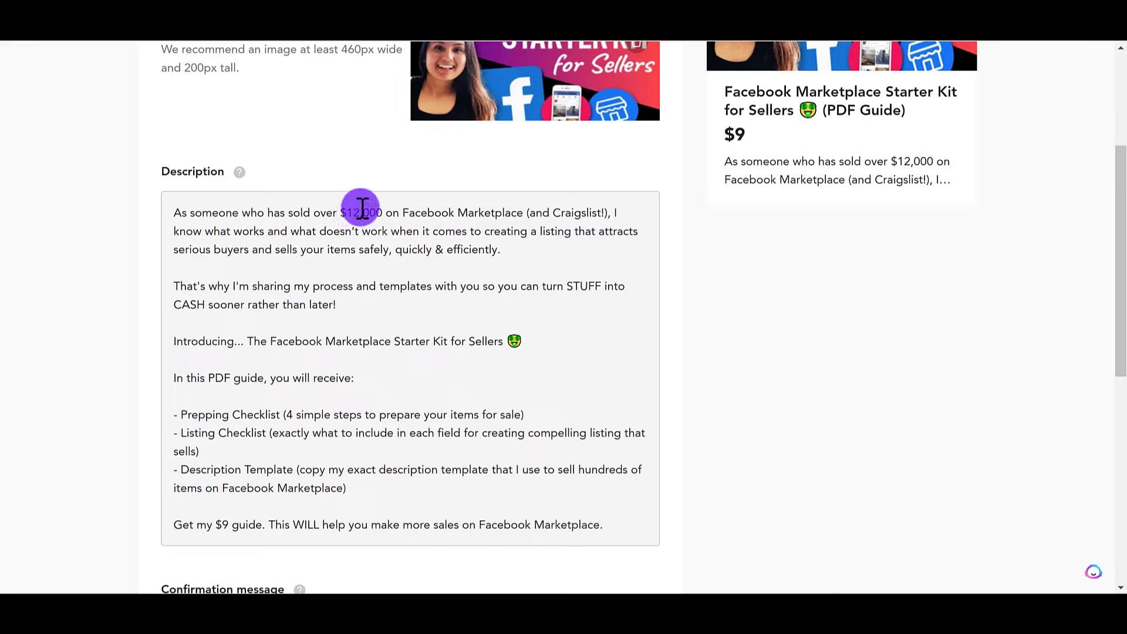
left_click(455, 242)
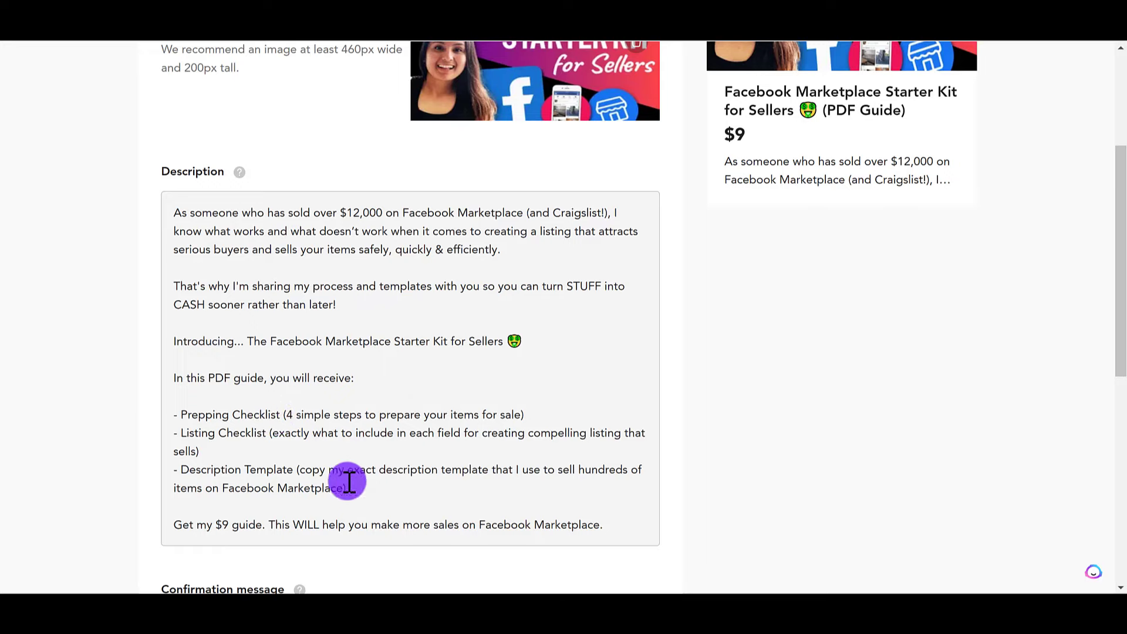
Select 'guide' in the description's last line, then scroll down to the confirmation settings.
double_click(251, 525)
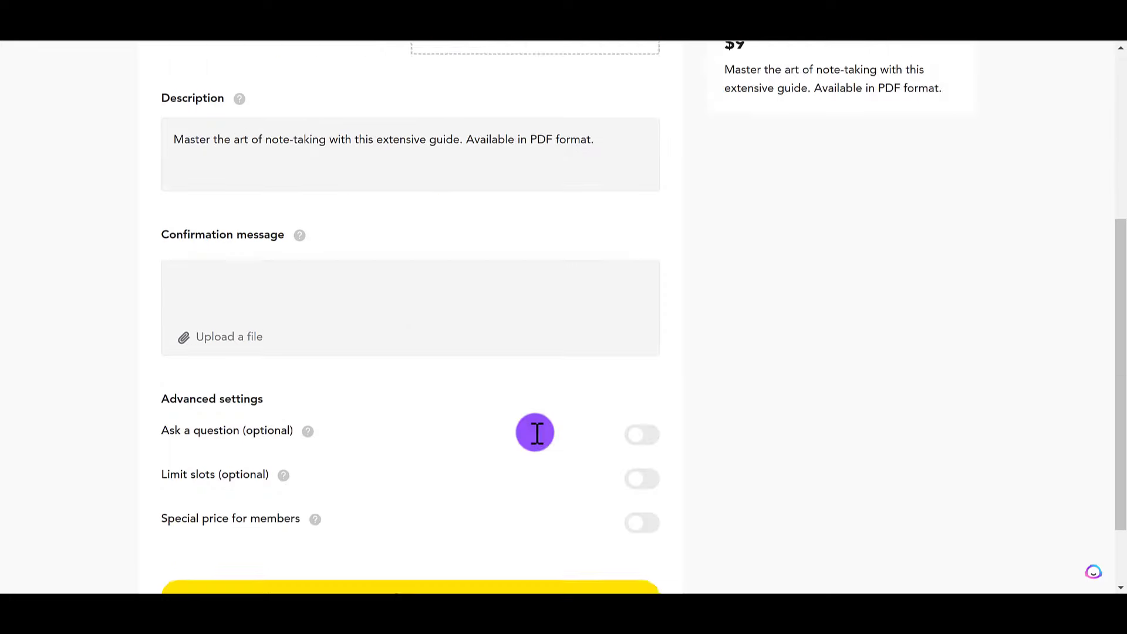
scroll(533, 433, "down", 2)
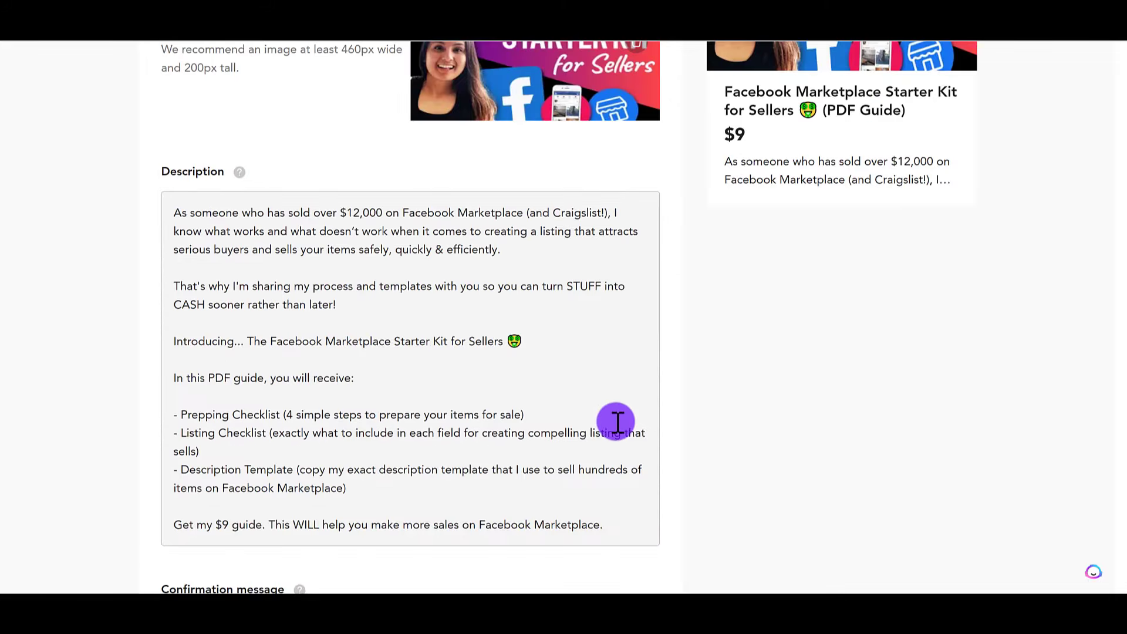
scroll(616, 422, "down", 3)
Scroll to the confirmation message and place the cursor in its text.
scroll(615, 422, "down", 2)
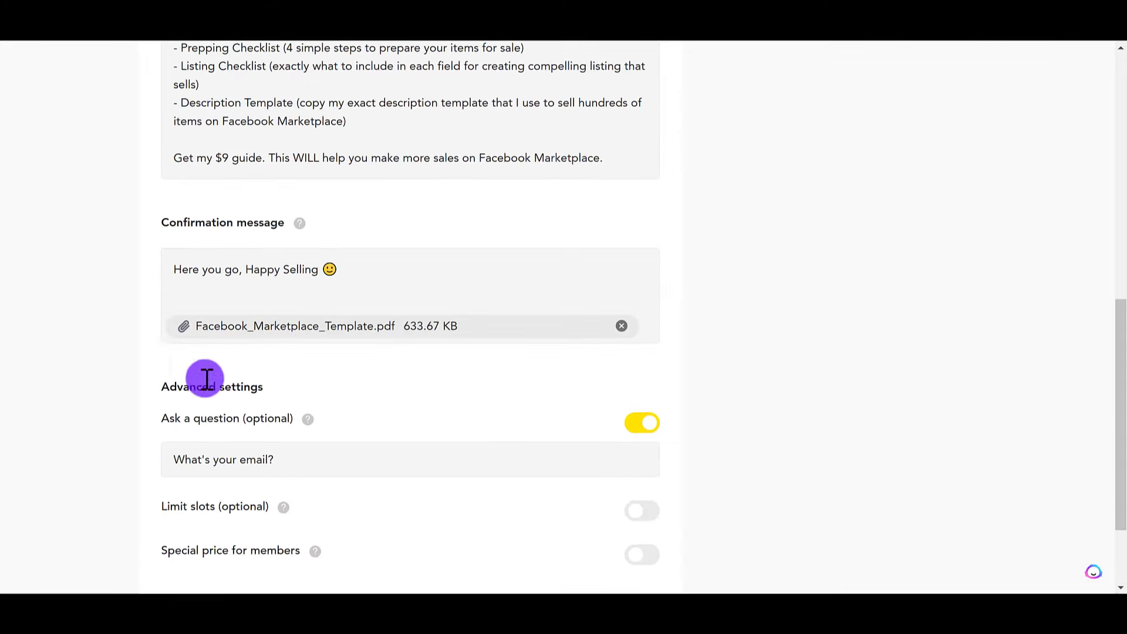
double_click(263, 269)
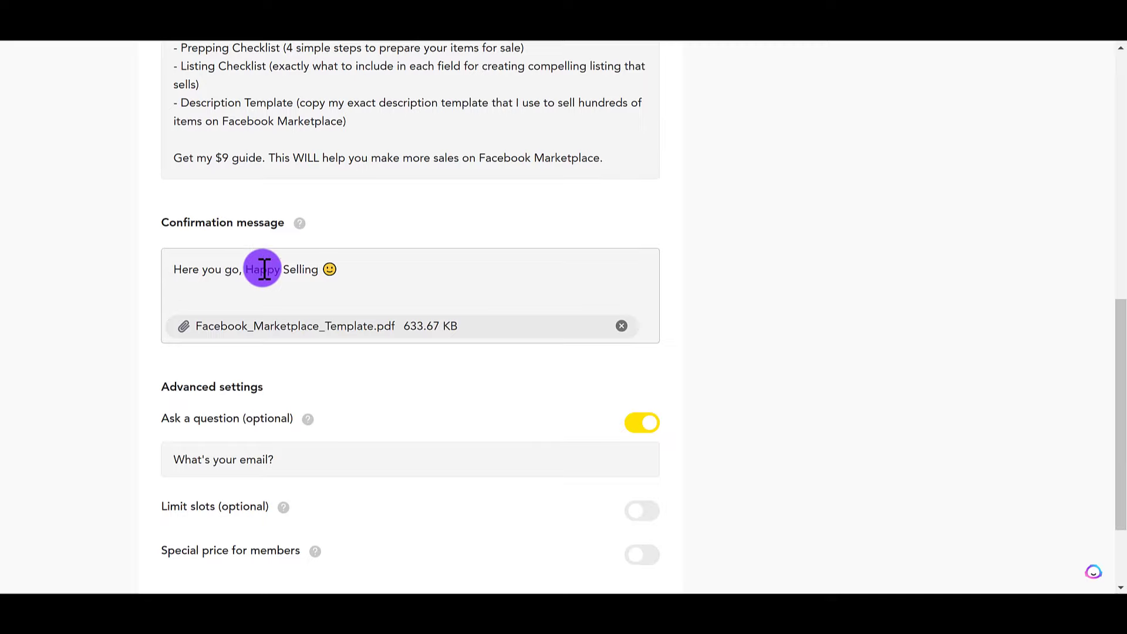
left_click(264, 324)
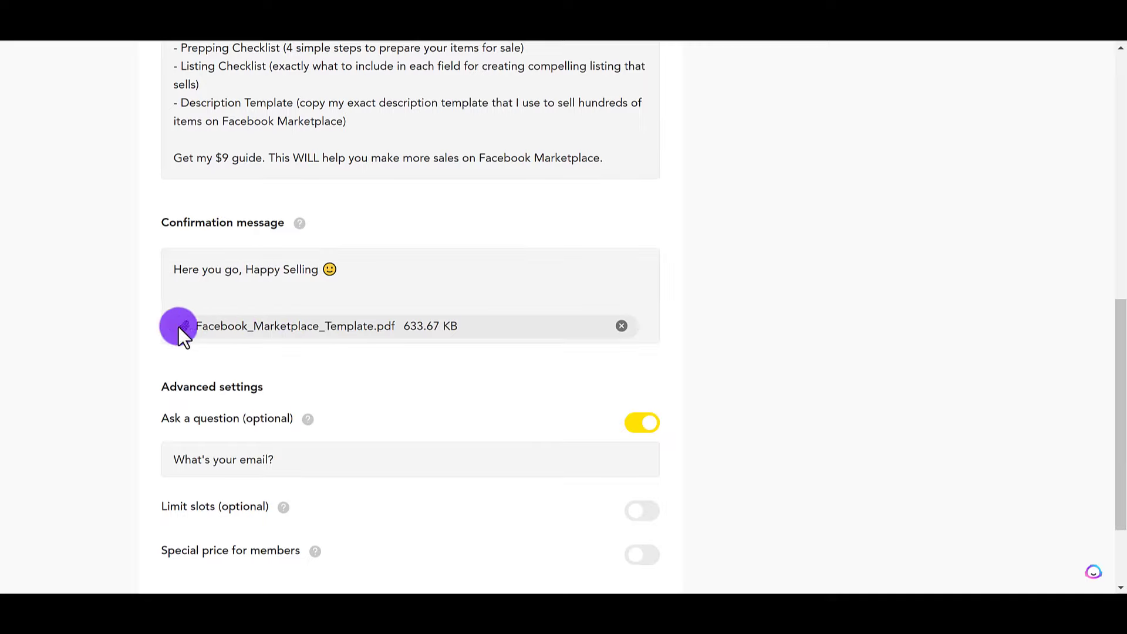
left_click(340, 254)
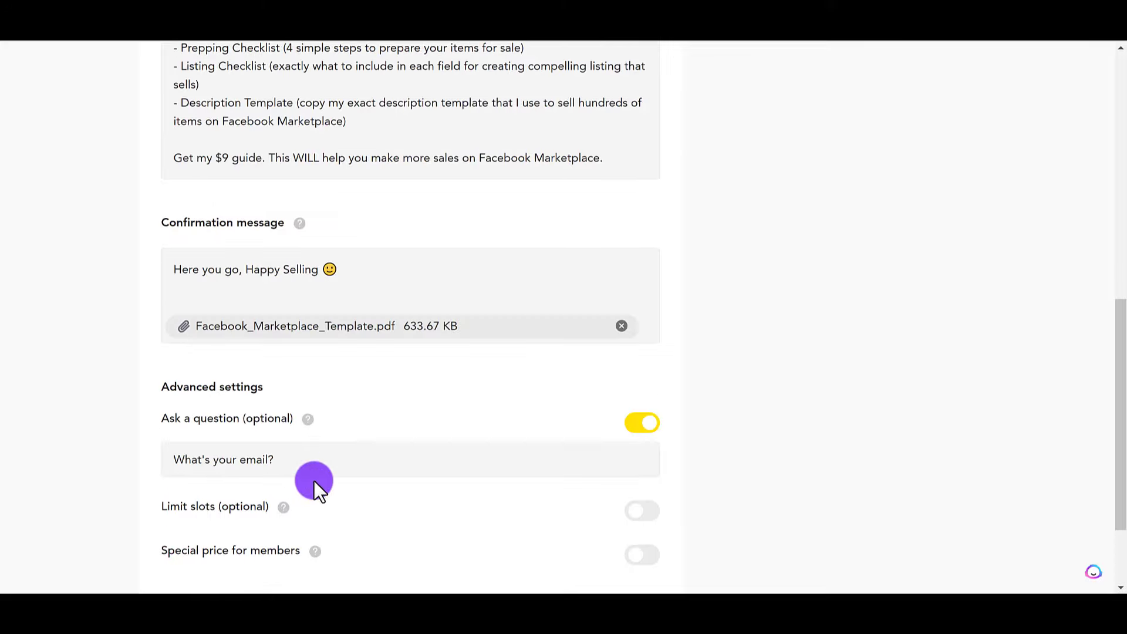
Scroll down to review the 'Happy Selling' confirmation, attached PDF and email question.
scroll(294, 475, "down", 1)
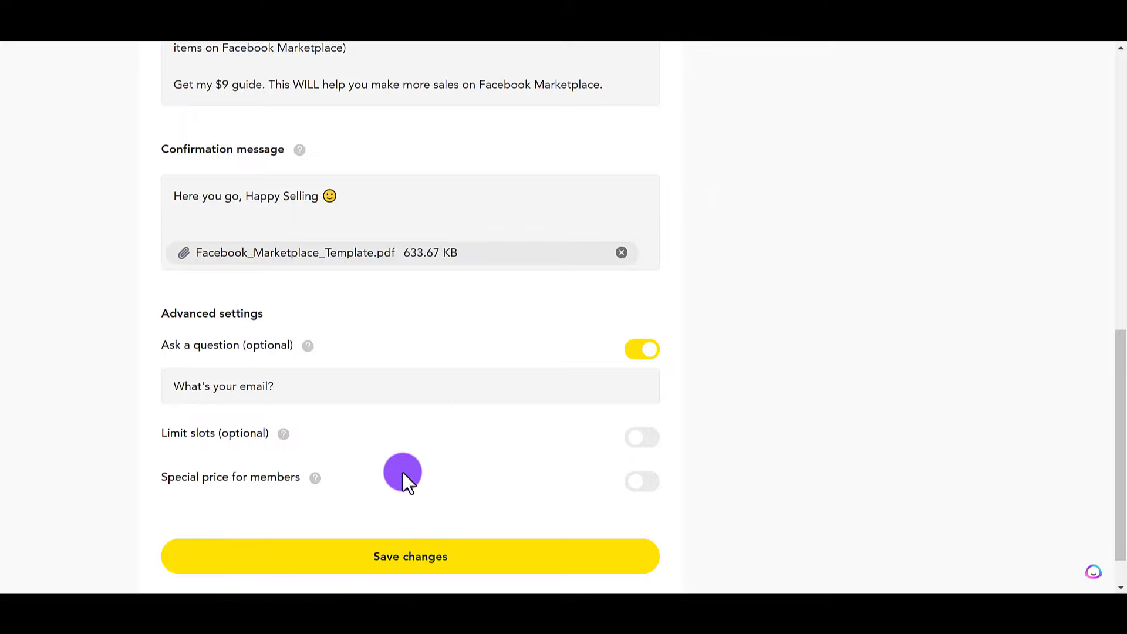
Look over the extra form, then switch to the public page featuring the Starter Kit.
scroll(777, 354, "up", 10)
scroll(778, 354, "down", 8)
scroll(777, 354, "down", 3)
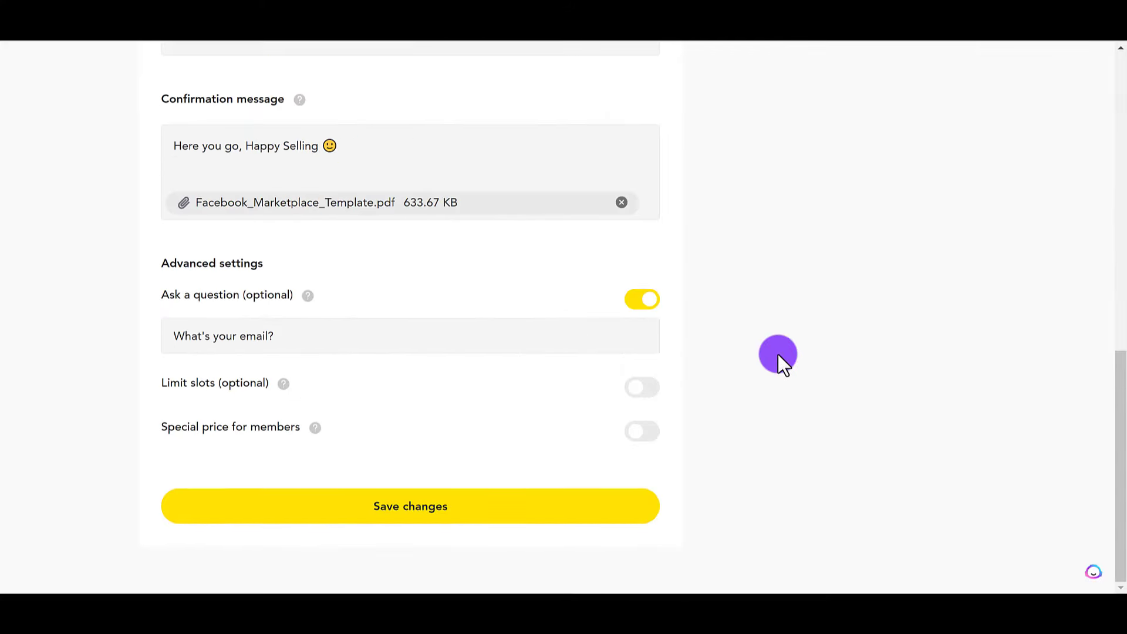
scroll(777, 354, "up", 5)
scroll(778, 354, "down", 5)
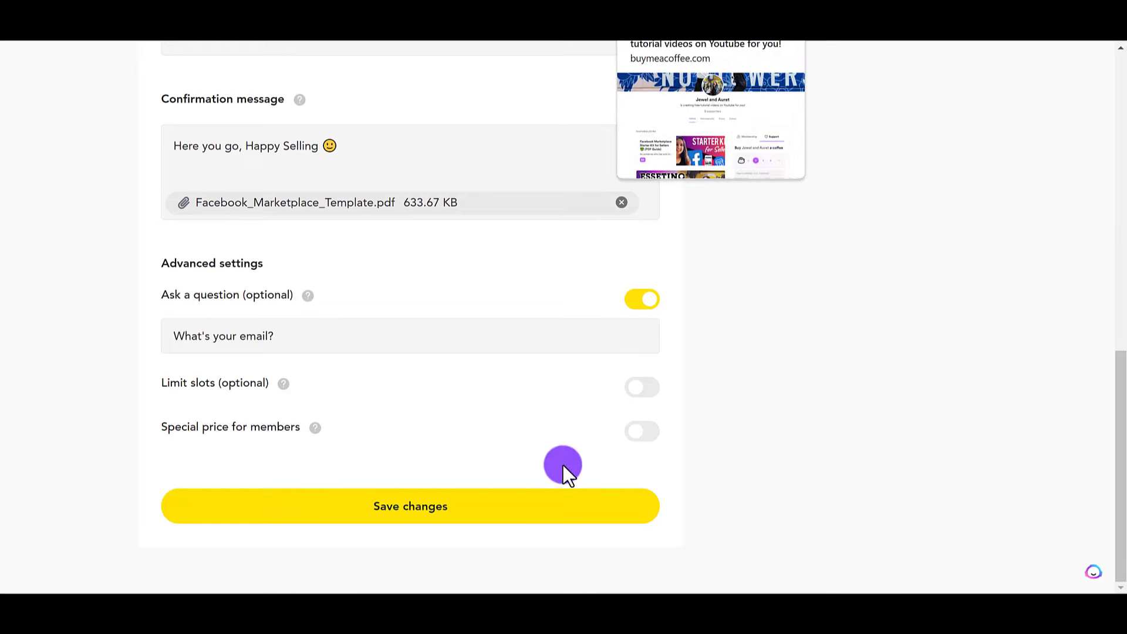
key("ctrl+Tab")
scroll(646, 506, "up", 3)
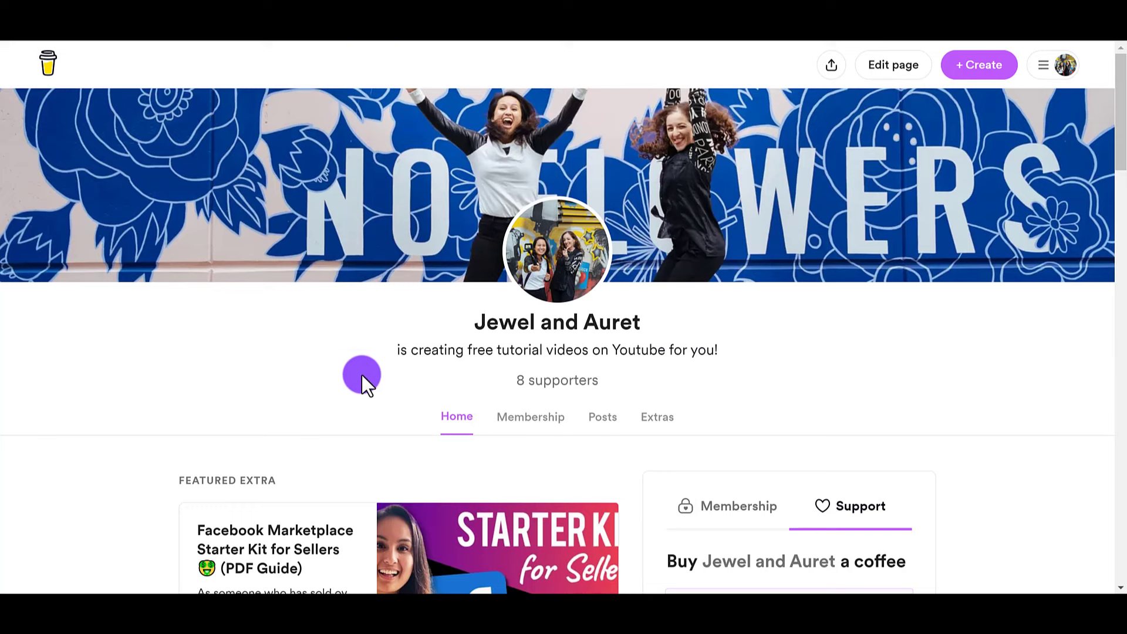
scroll(390, 392, "down", 5)
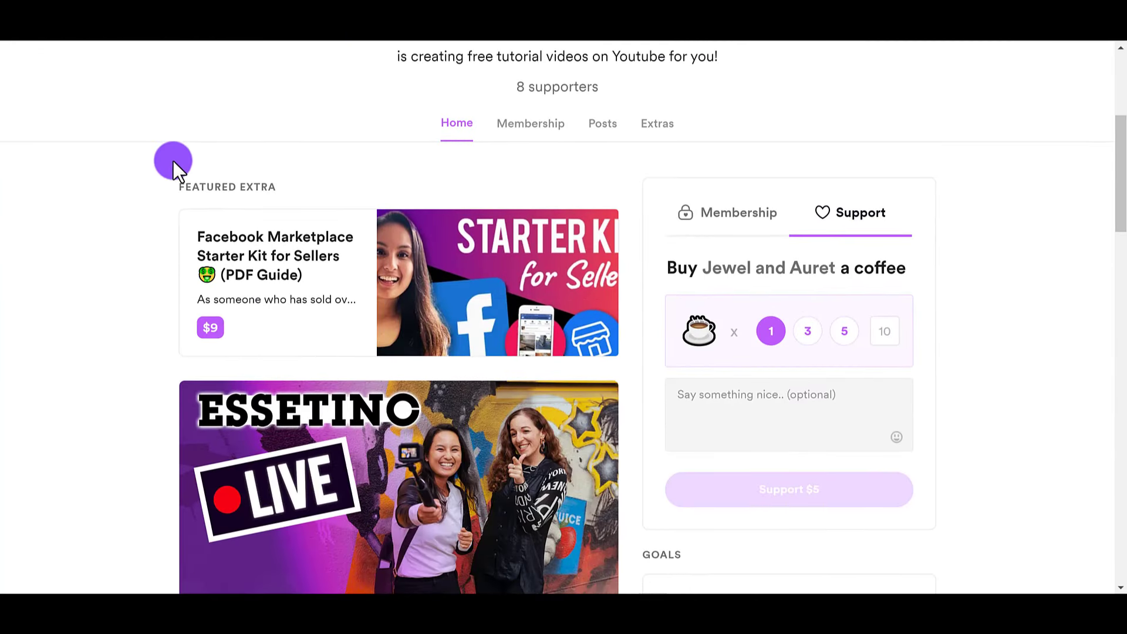
left_click_drag(173, 185, 318, 188)
left_click(352, 179)
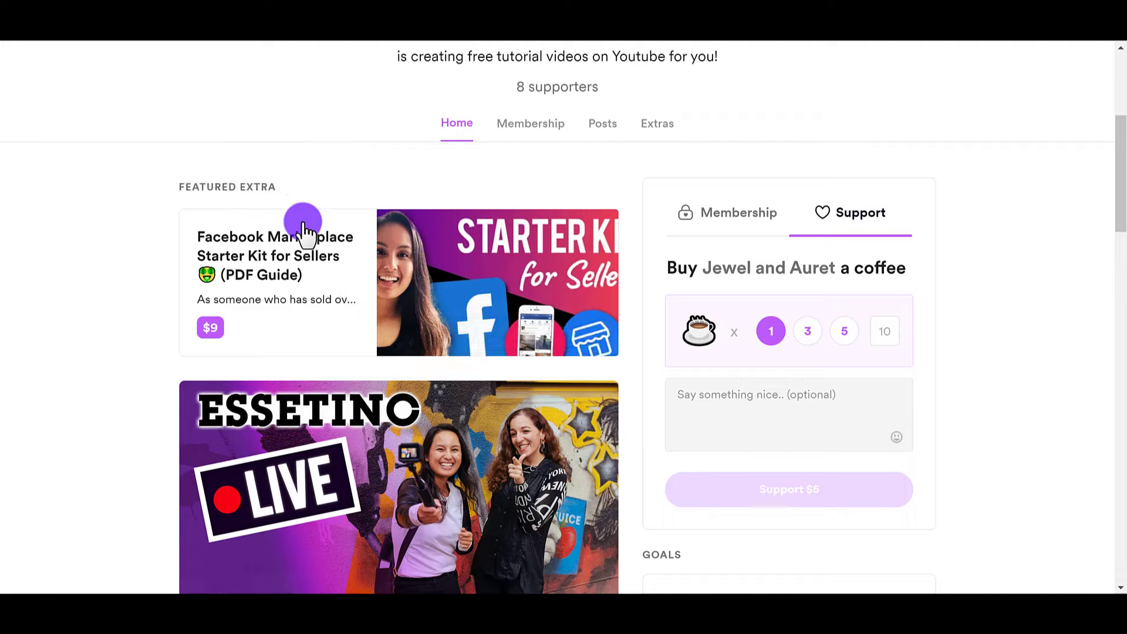
mouse_move(372, 252)
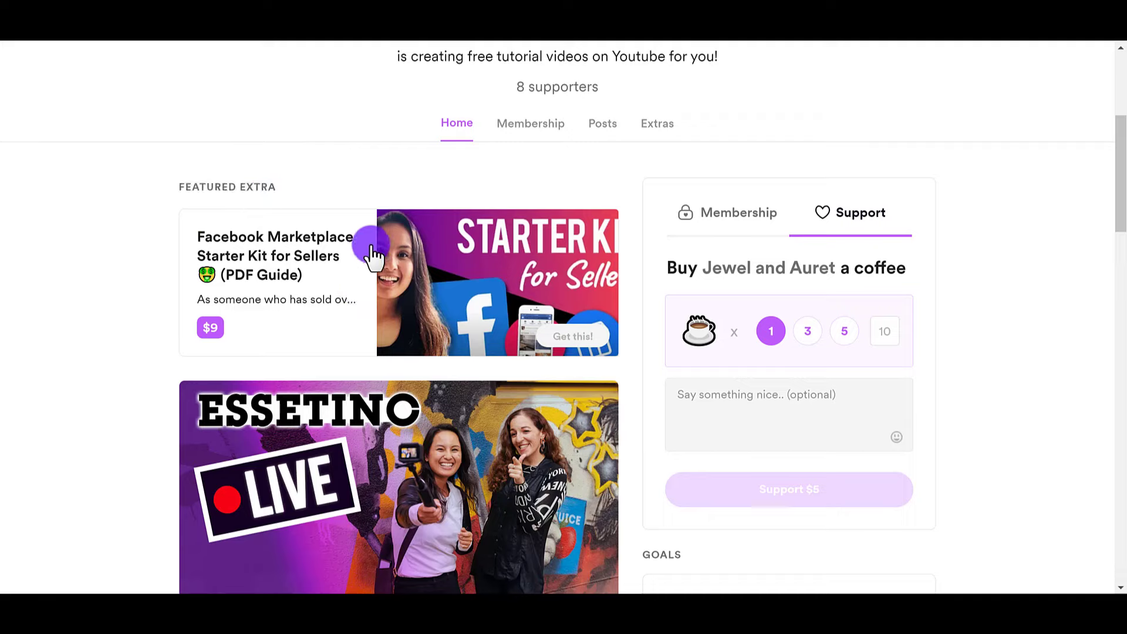
Open the featured Starter Kit's detail window showing its banner, $9 price and description.
left_click(448, 304)
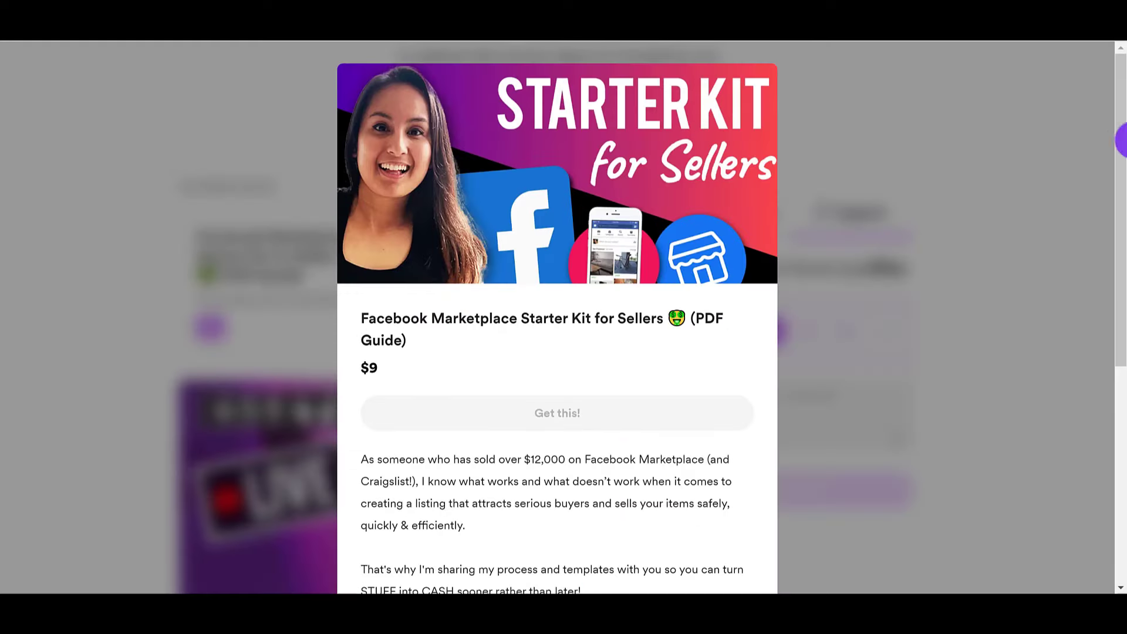
left_click_drag(1120, 147, 1121, 98)
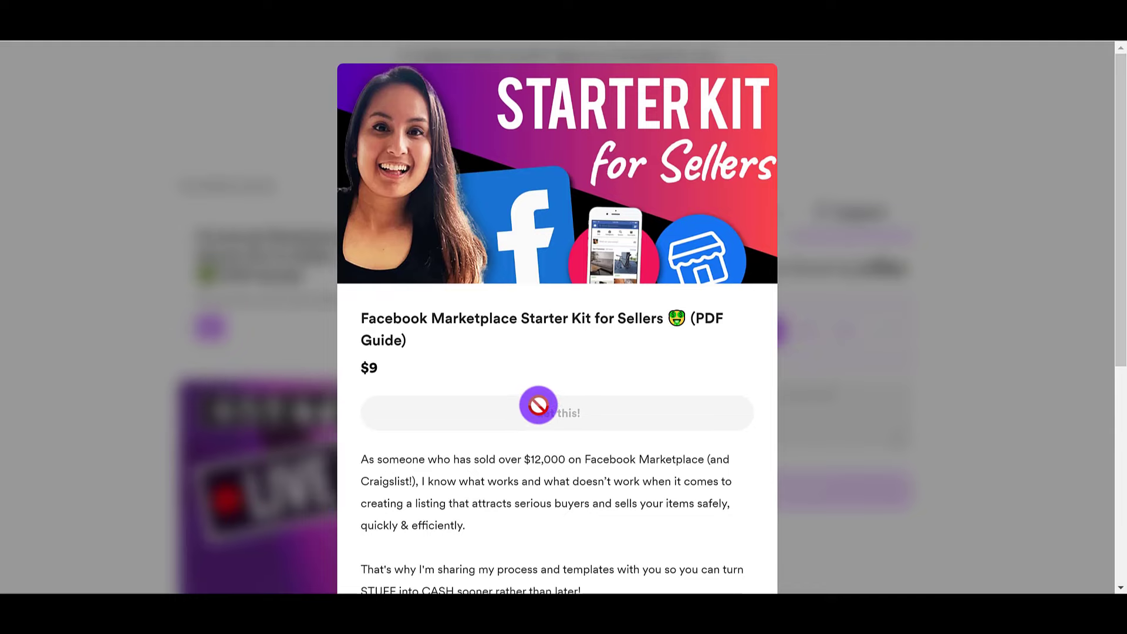